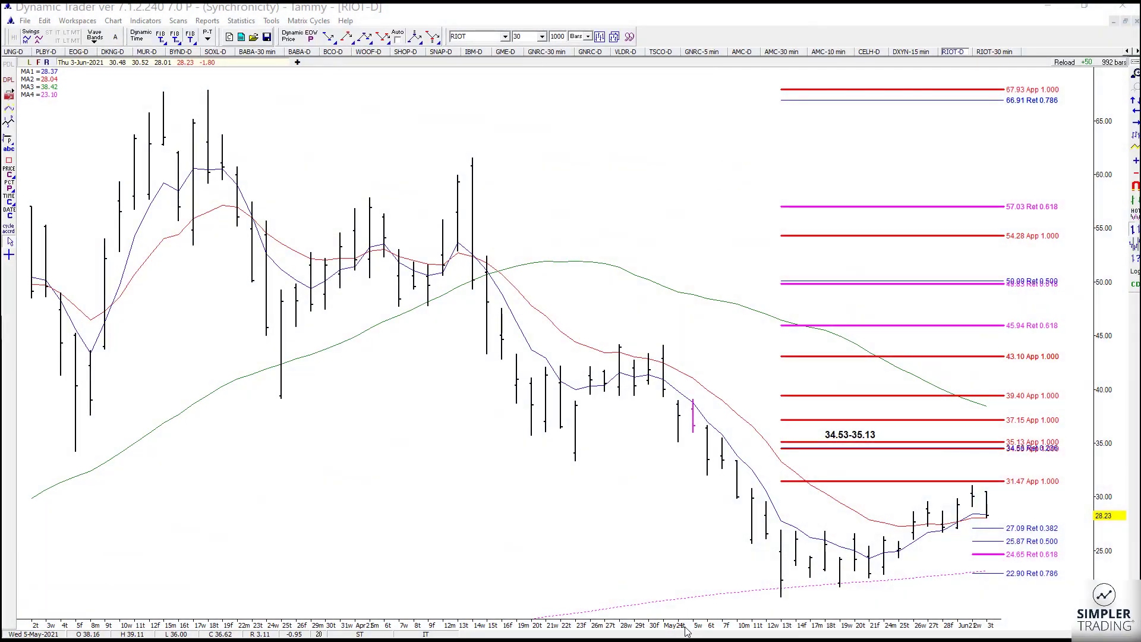
# - Frame the RIOT daily chart on late March through 3 June, including the Fibonacci levels down to the 1.618 extension below price
pyautogui.moveTo(738, 627); pyautogui.dragTo(713, 625)
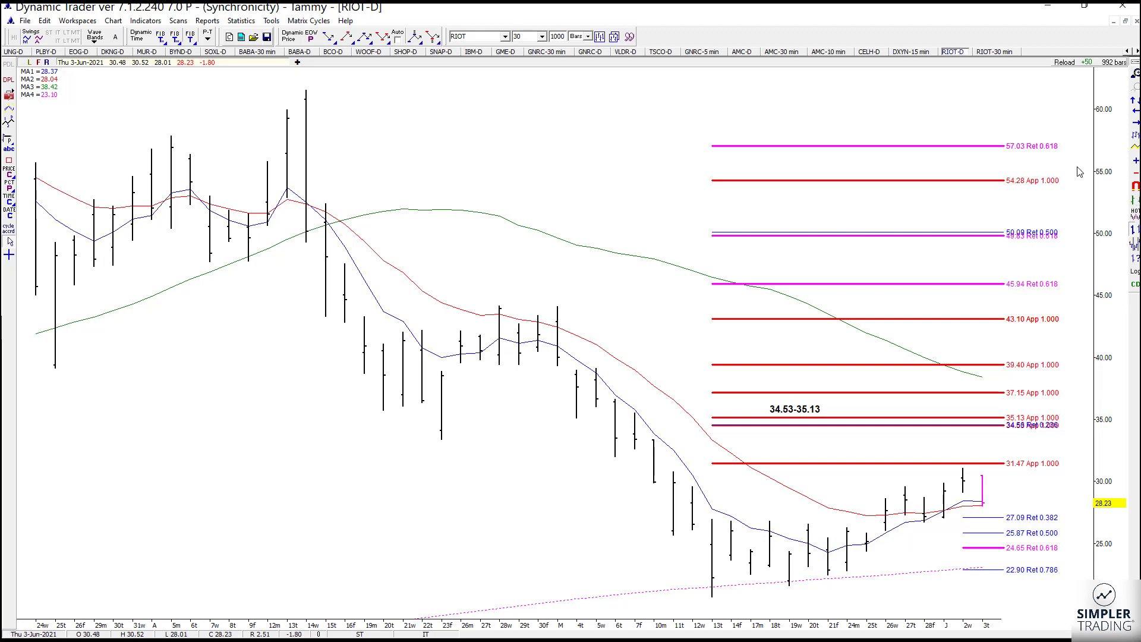
pyautogui.moveTo(1101, 149); pyautogui.dragTo(1104, 152)
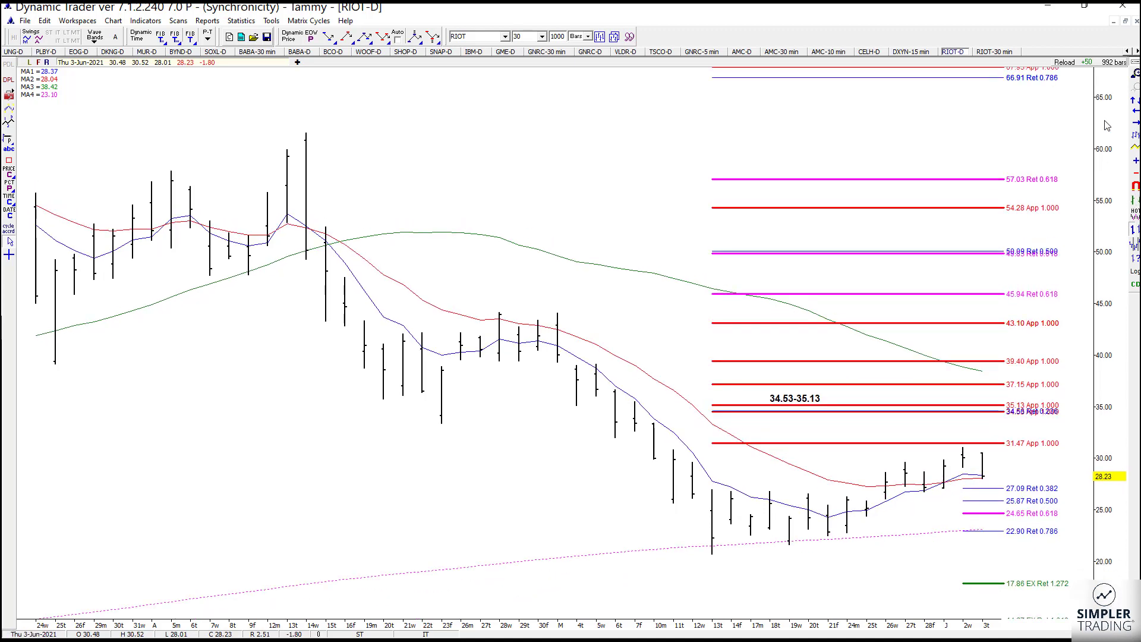
pyautogui.click(1131, 100)
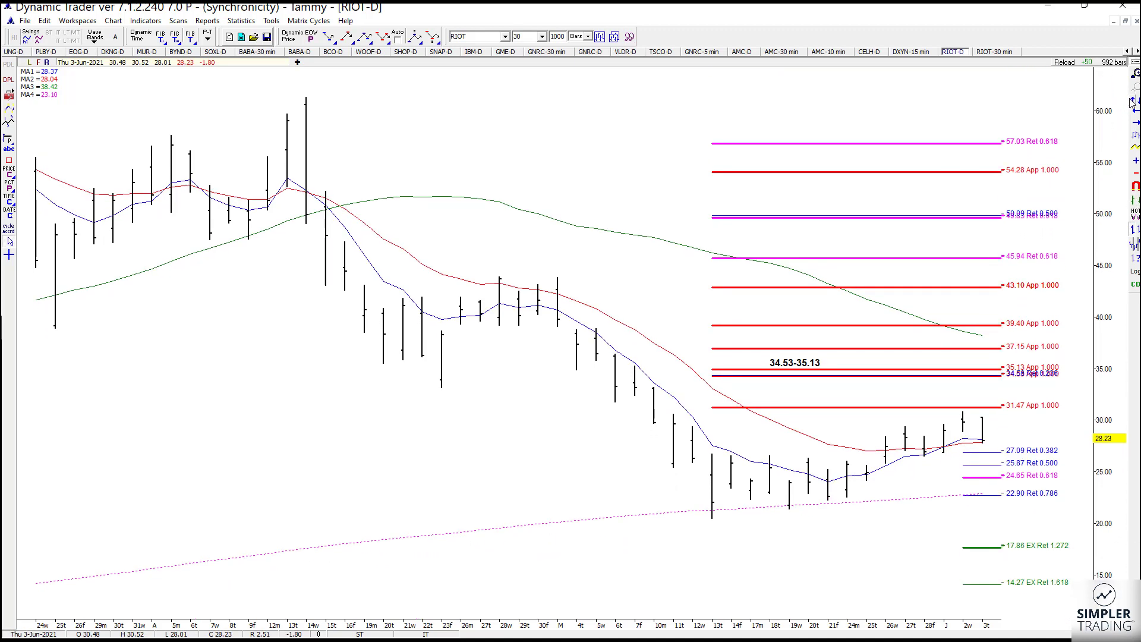
pyautogui.scroll(1, 1116, 164)
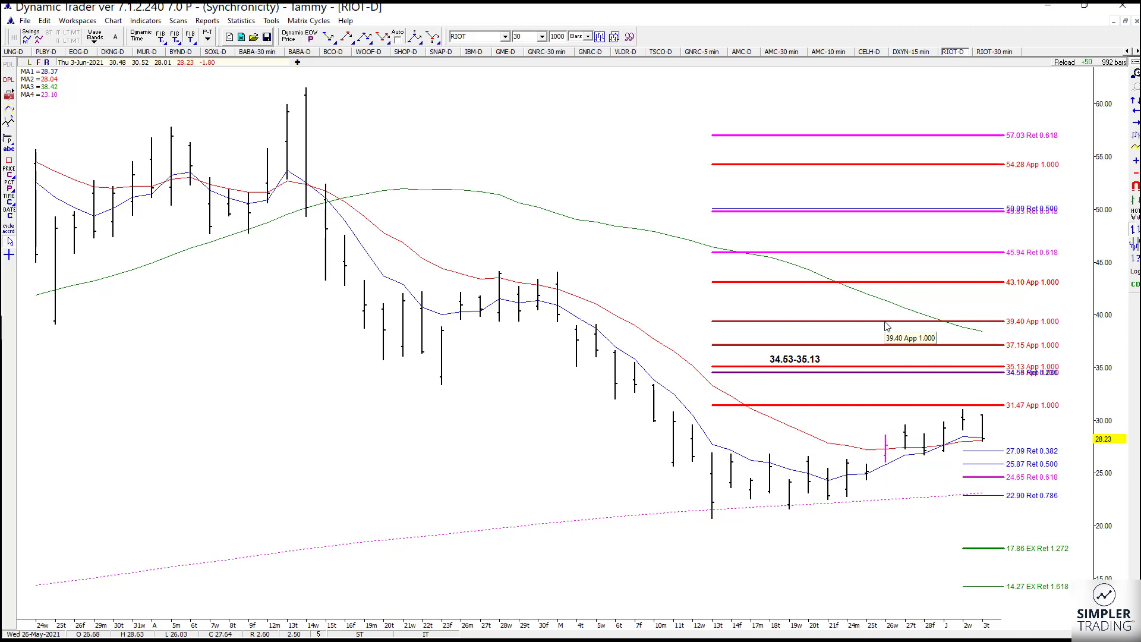
# - On the RIOT 30-minute chart, project the 3 June midday upswing 100% from that day's 15:00 low
pyautogui.click(994, 53)
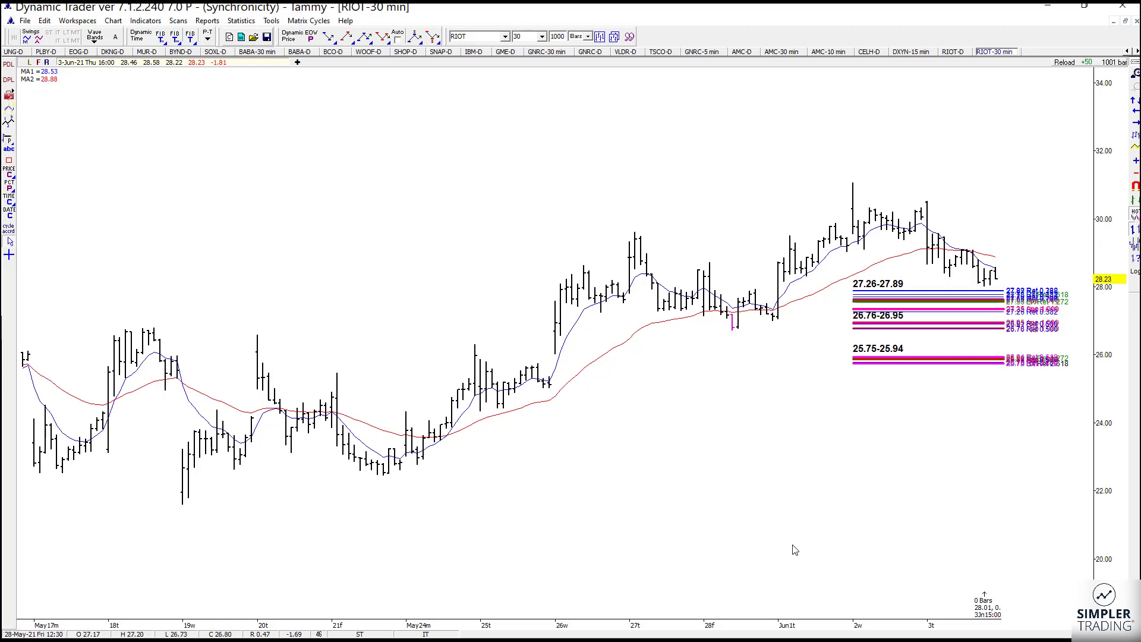
pyautogui.click(813, 628)
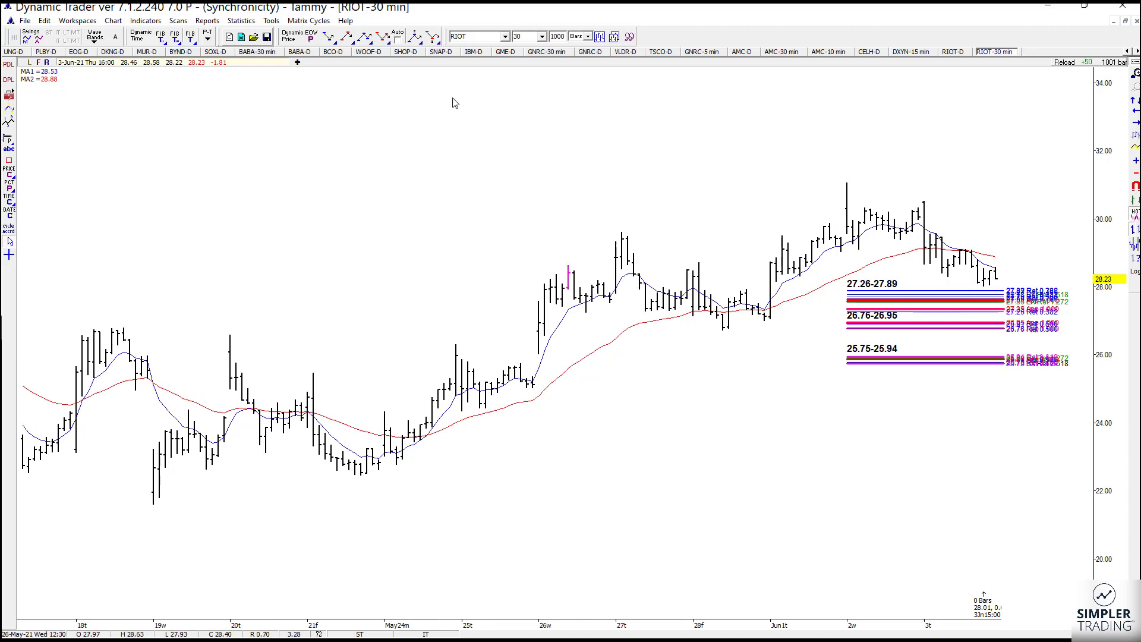
pyautogui.click(948, 279)
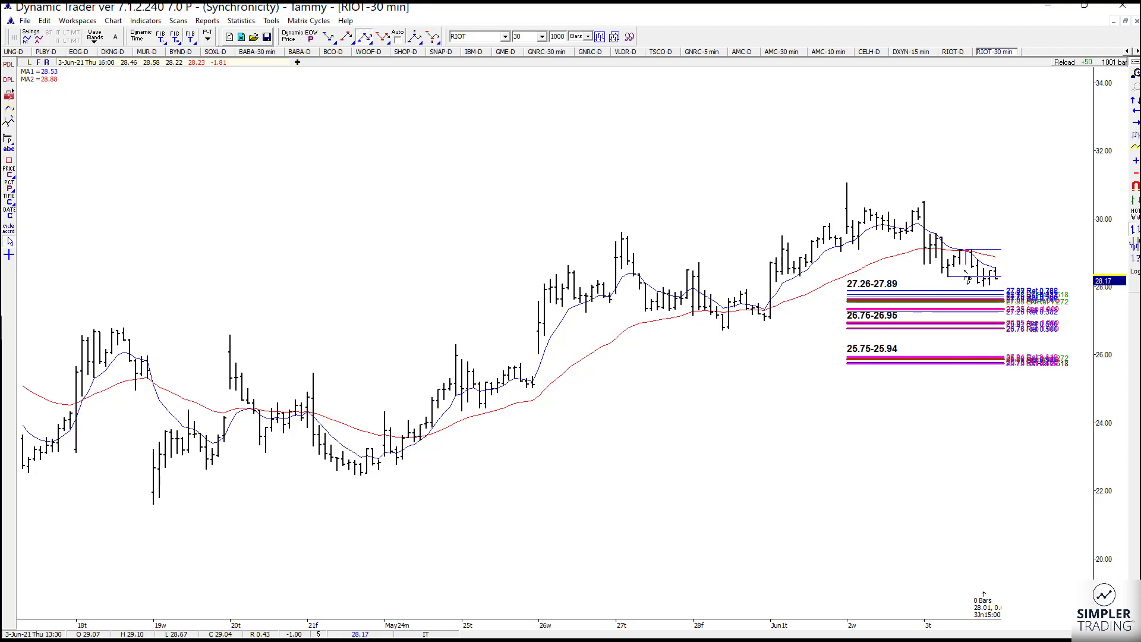
pyautogui.click(984, 288)
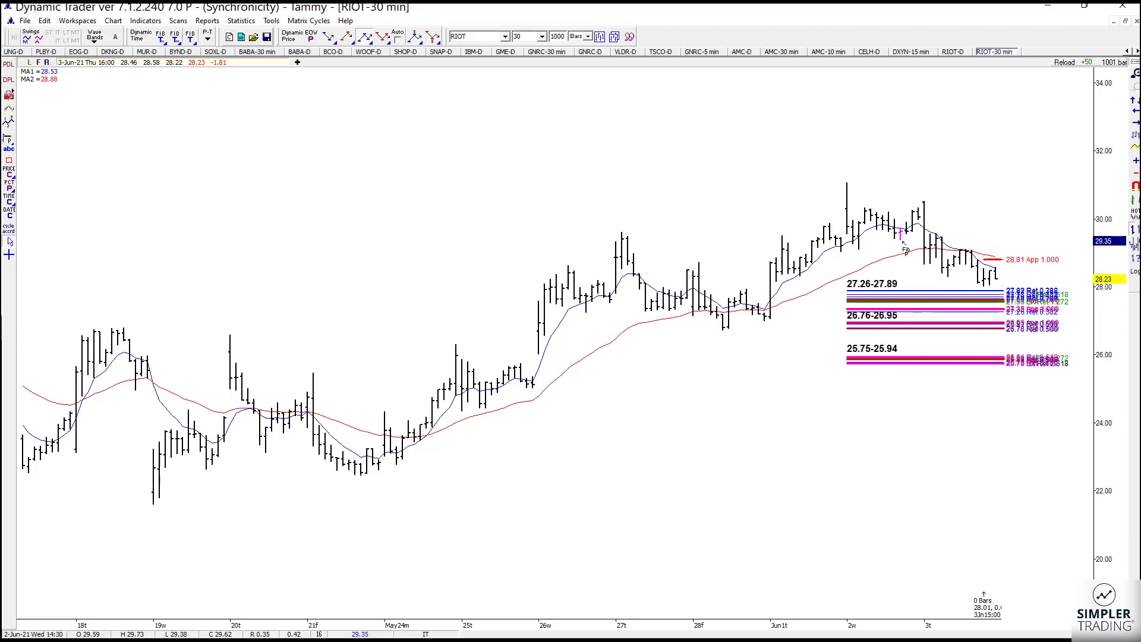
# - Add 100% projections of the earlier upswings into the 2 June and 3 June highs, measured from the 3 June 15:00 low
pyautogui.click(901, 241)
pyautogui.click(924, 204)
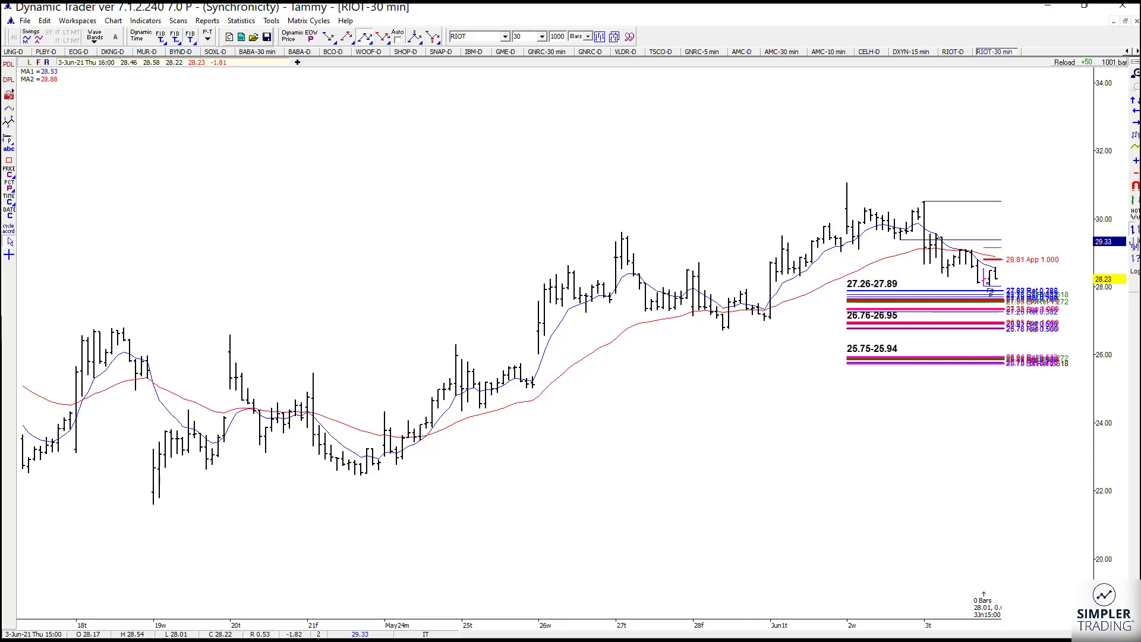
pyautogui.click(989, 290)
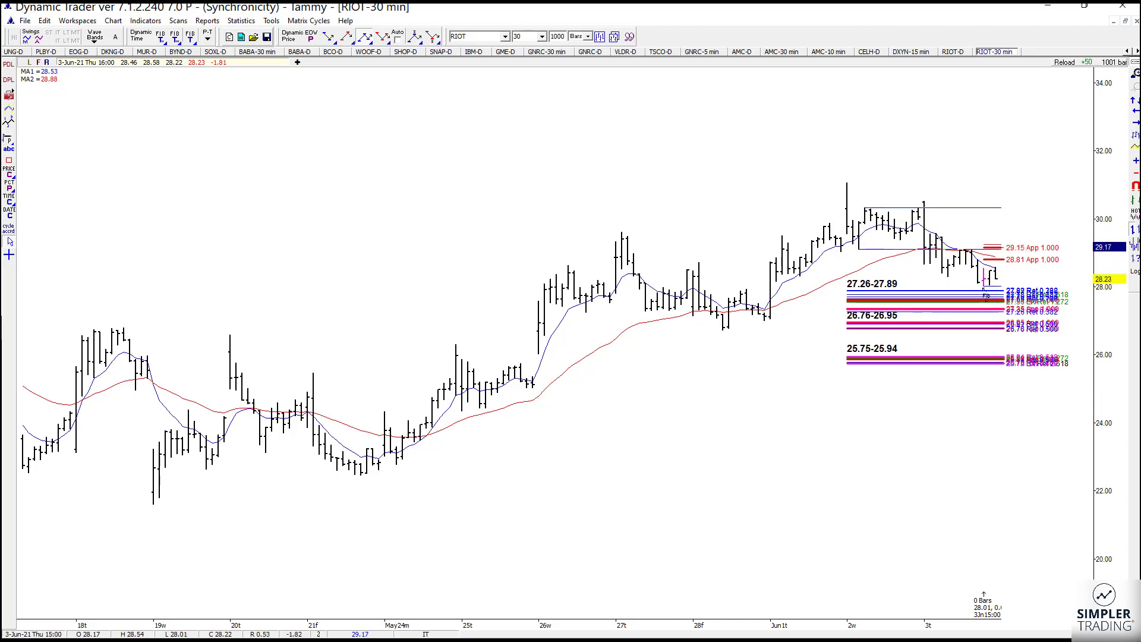
pyautogui.click(983, 288)
pyautogui.click(860, 251)
pyautogui.click(925, 203)
pyautogui.click(987, 288)
pyautogui.click(842, 256)
pyautogui.click(848, 185)
pyautogui.click(981, 299)
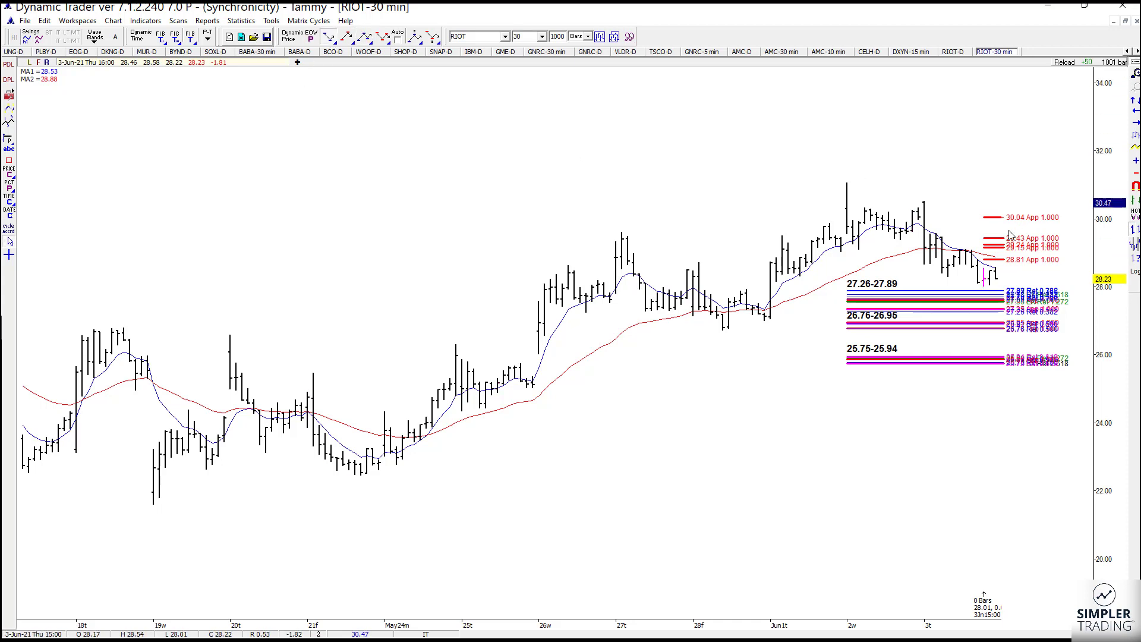
# - Add Fibonacci retracements of the declines from the 3 June and 2 June highs to the 3 June 15:00 low
pyautogui.click(966, 253)
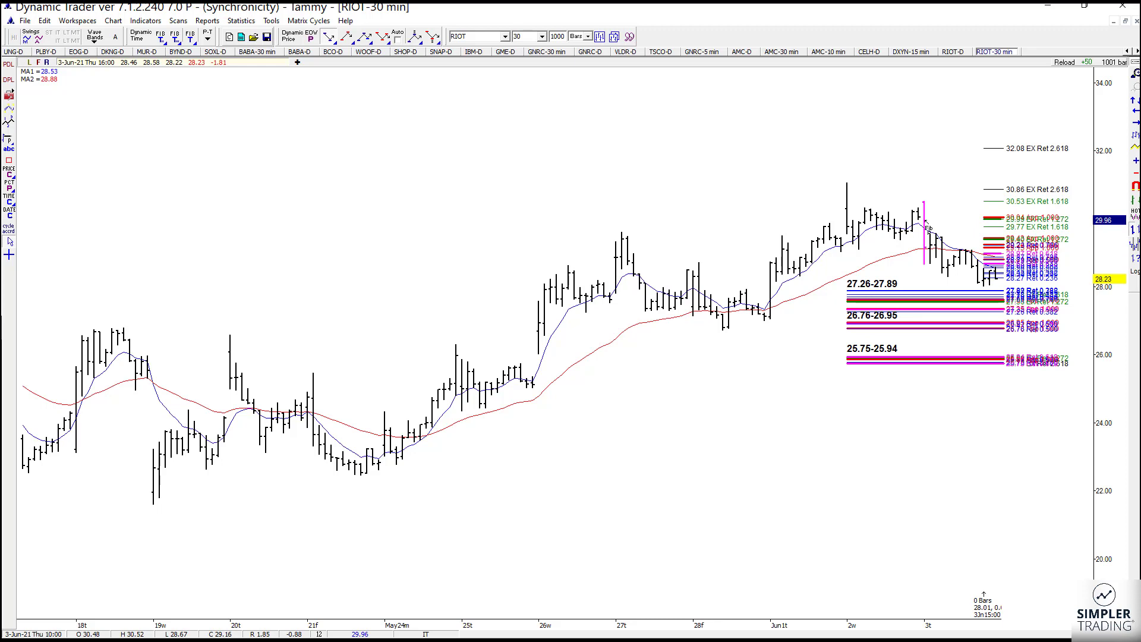
pyautogui.click(847, 183)
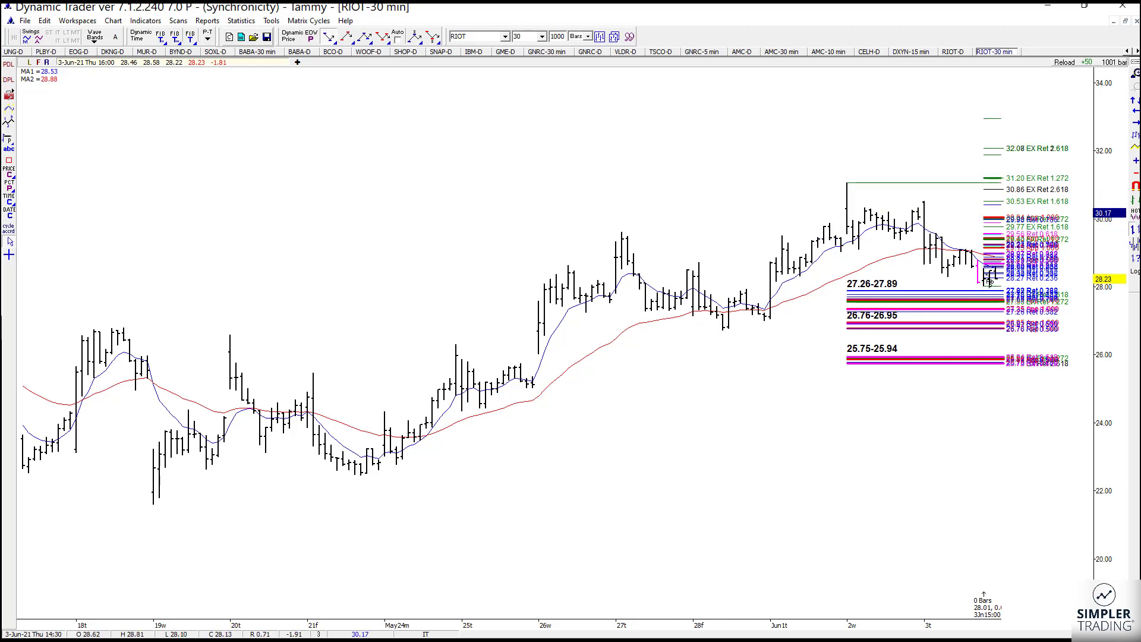
pyautogui.rightClick(991, 277)
# - Erase the extension levels up to 32.94 and the surplus retracement lines around price, keeping the 30.04 projection
pyautogui.click(1010, 276)
pyautogui.click(994, 275)
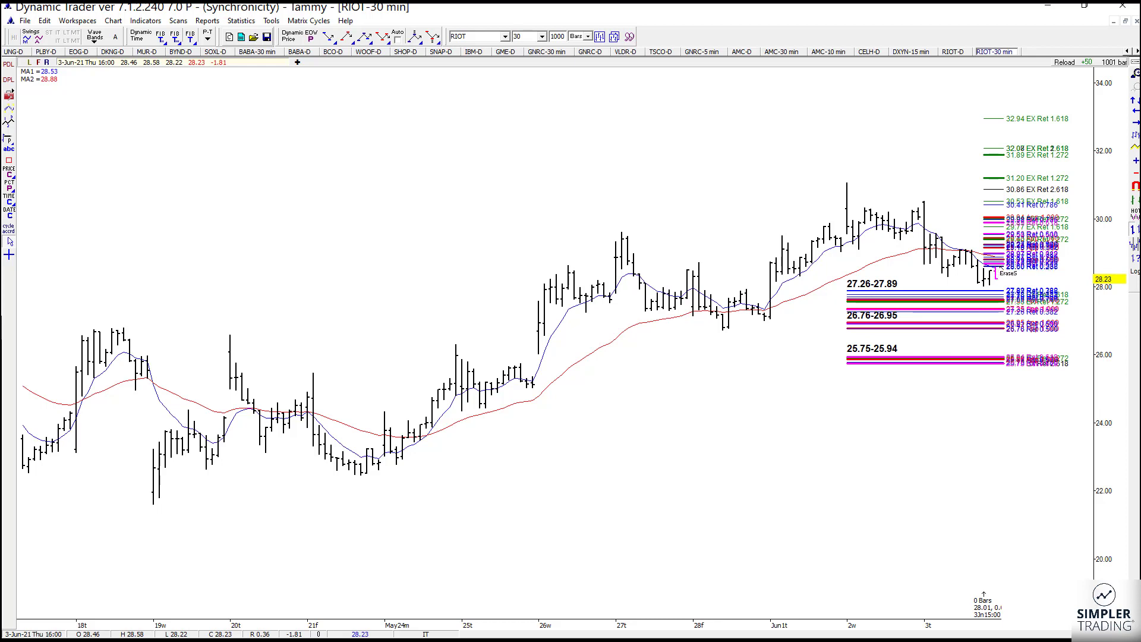
pyautogui.click(999, 239)
pyautogui.click(1002, 227)
pyautogui.click(993, 203)
pyautogui.click(993, 202)
pyautogui.click(994, 189)
pyautogui.click(994, 178)
pyautogui.click(992, 153)
pyautogui.click(991, 119)
pyautogui.click(993, 148)
pyautogui.click(994, 220)
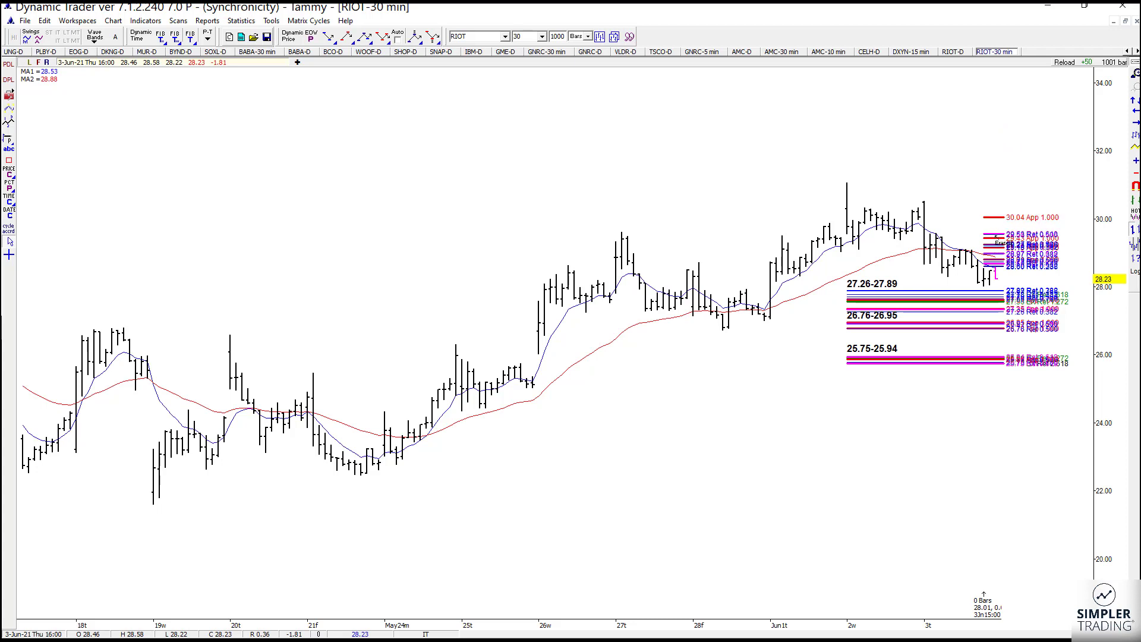
pyautogui.click(994, 236)
# - Erase the remaining minor retracement lines near price, including the 0.382 level at 28.97 and the 0.236 level at 28.60
pyautogui.moveTo(870, 627); pyautogui.dragTo(796, 624)
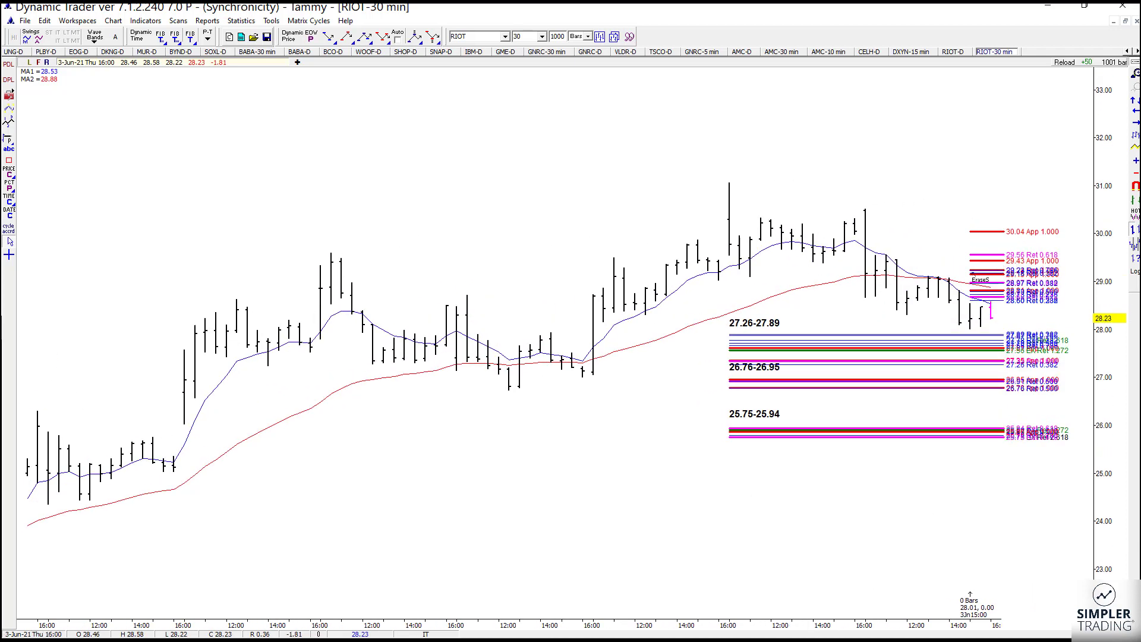
pyautogui.rightClick(1003, 288)
pyautogui.click(1004, 285)
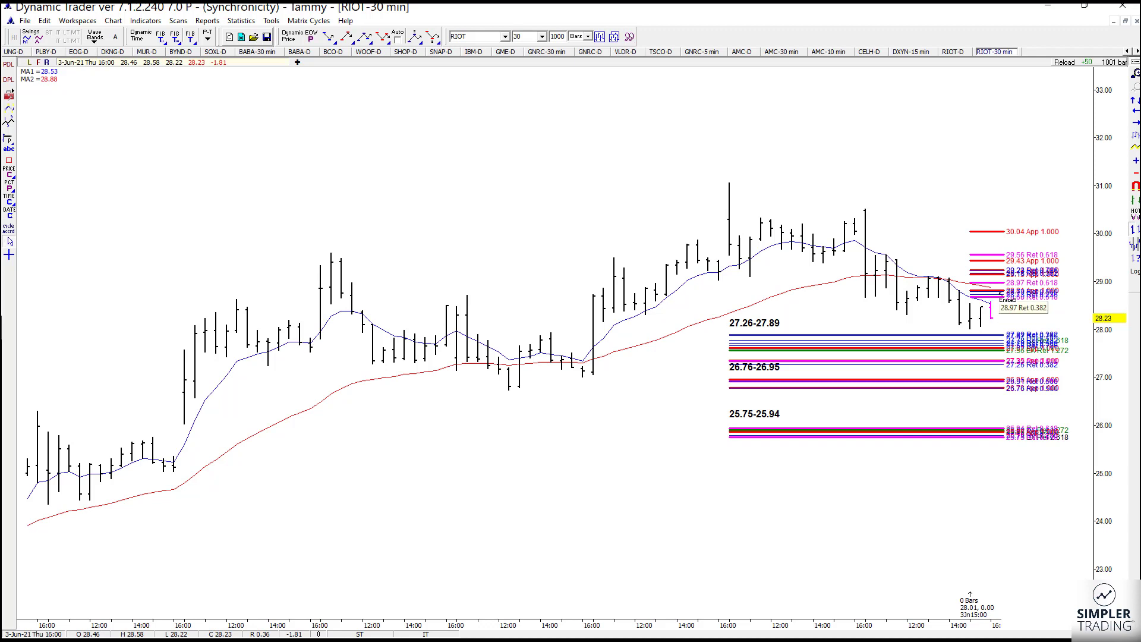
pyautogui.click(999, 294)
pyautogui.moveTo(1115, 309); pyautogui.dragTo(1098, 286)
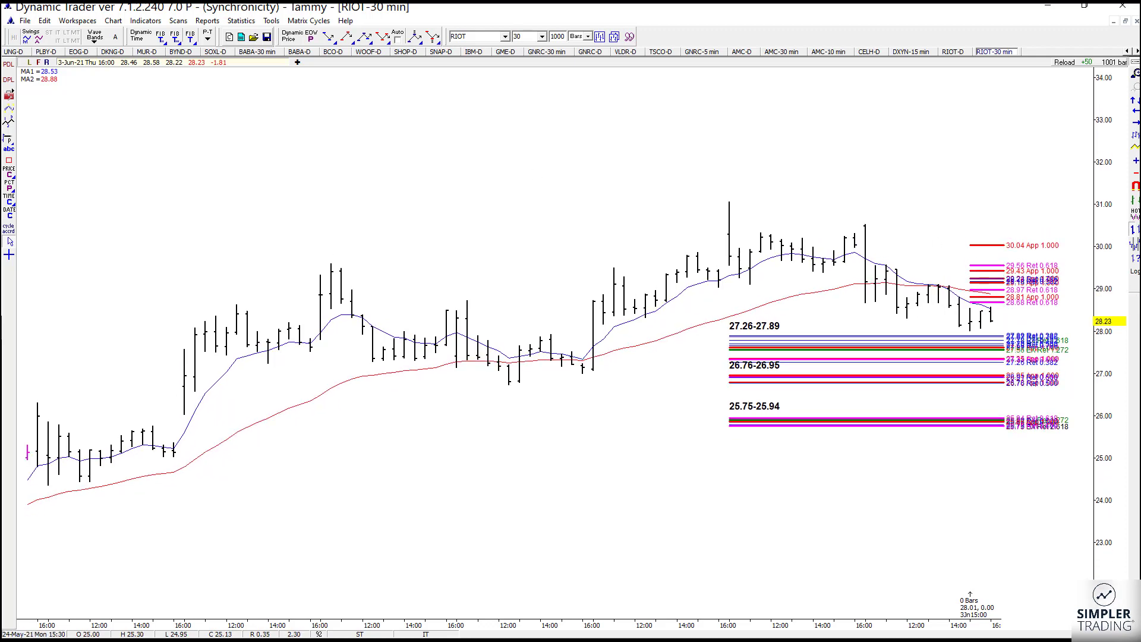
# - Reapply the Fibonacci retracement from the 2 June high to the 3 June 15:00 low and erase its 0.236 level
pyautogui.click(330, 38)
pyautogui.click(729, 202)
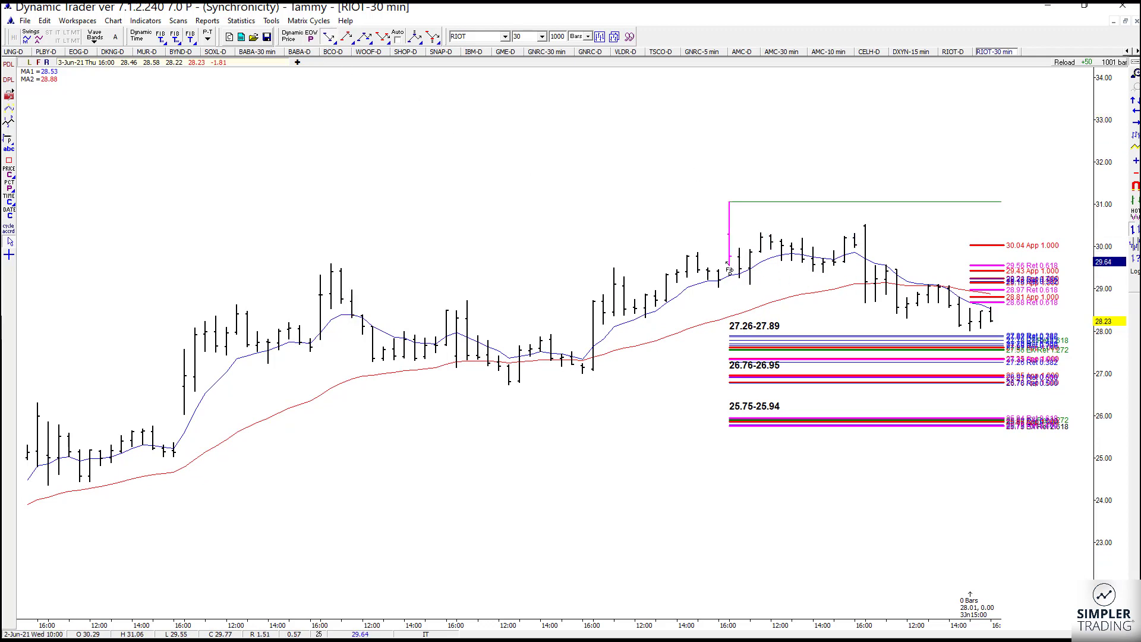
pyautogui.click(972, 330)
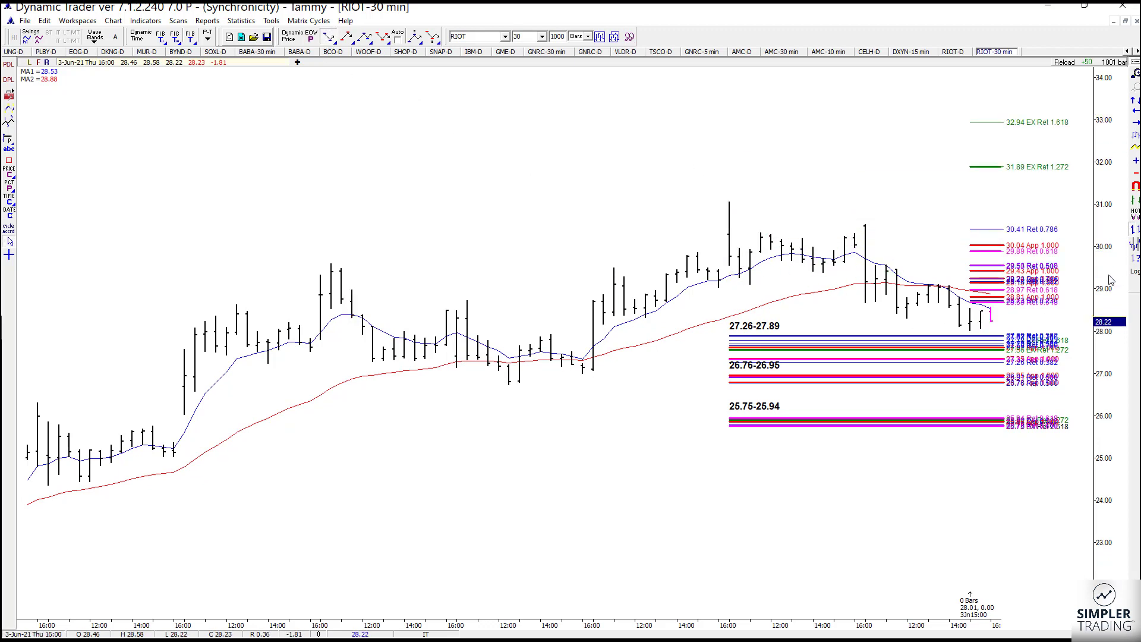
pyautogui.moveTo(1107, 279); pyautogui.dragTo(1106, 273)
pyautogui.rightClick(1007, 288)
pyautogui.click(1013, 292)
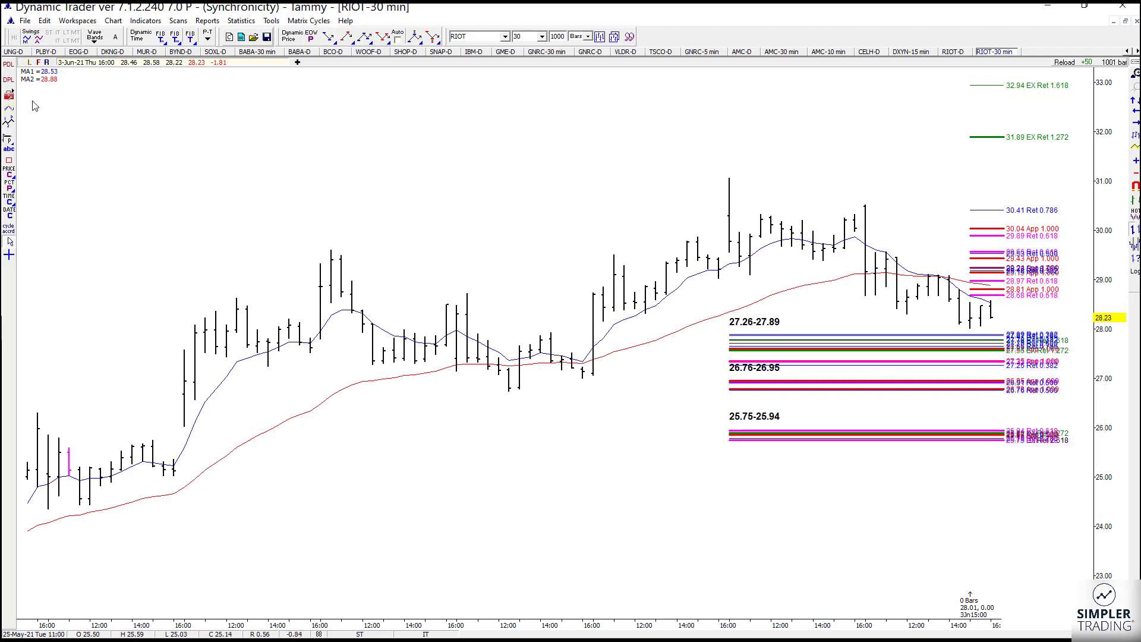
# - Add the text label "28.68-30.04" beside the upper end of the new resistance cluster
pyautogui.click(10, 152)
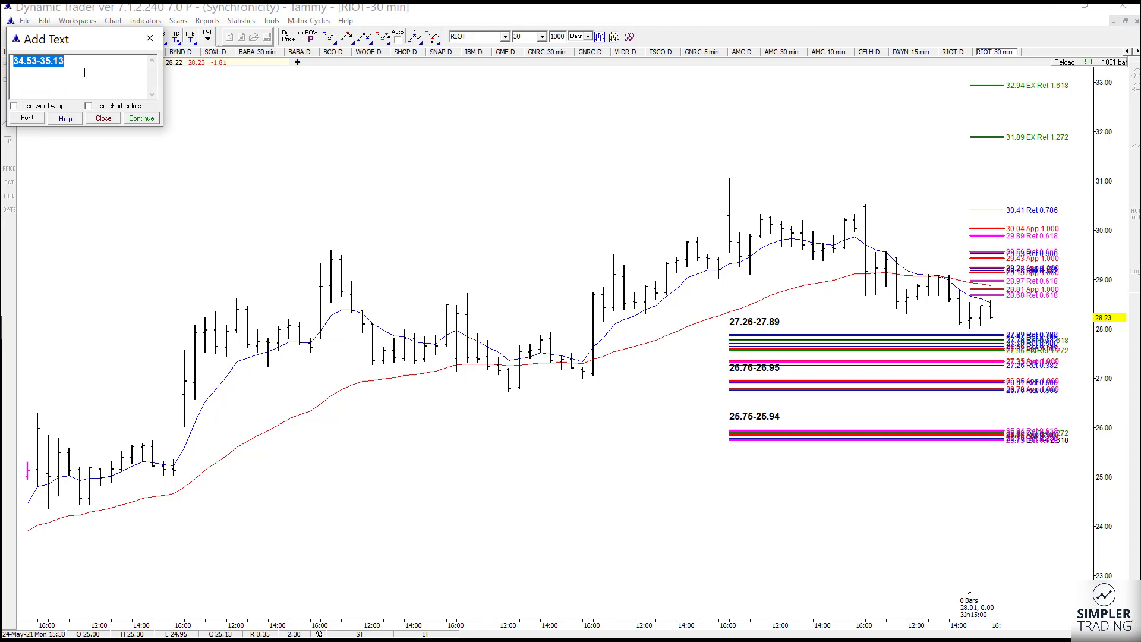
pyautogui.press('Delete')
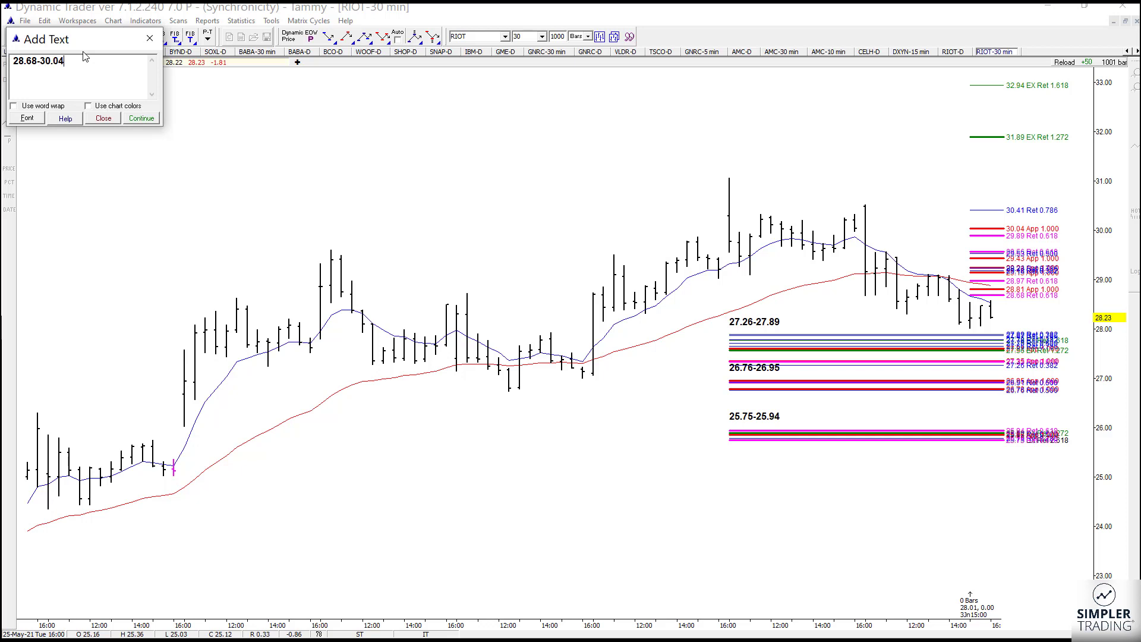
pyautogui.click(137, 117)
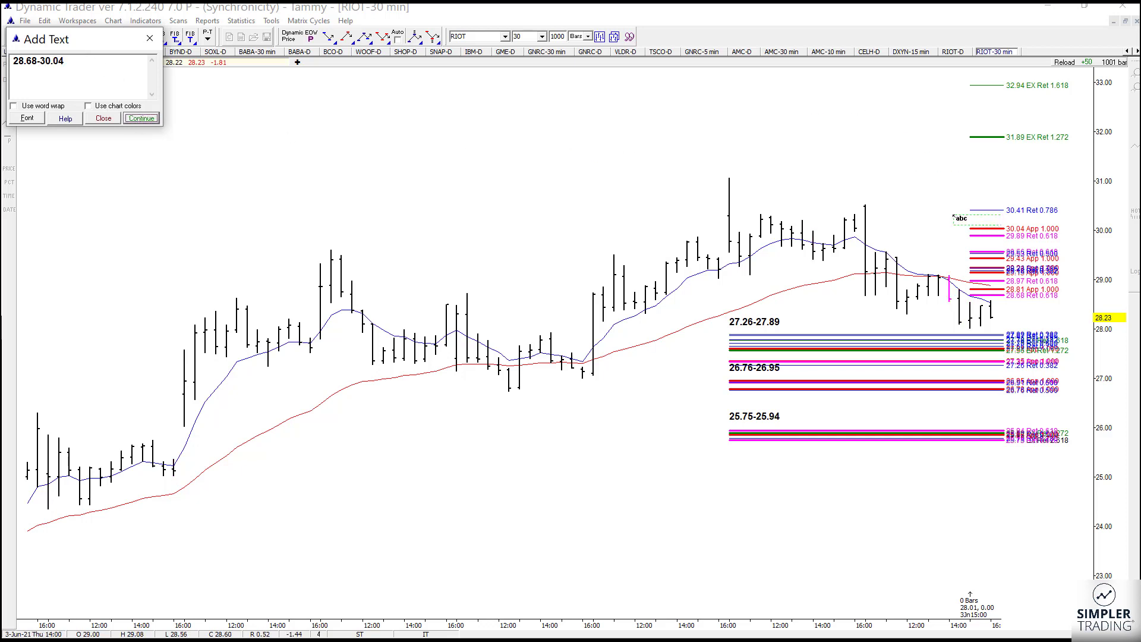
pyautogui.click(934, 219)
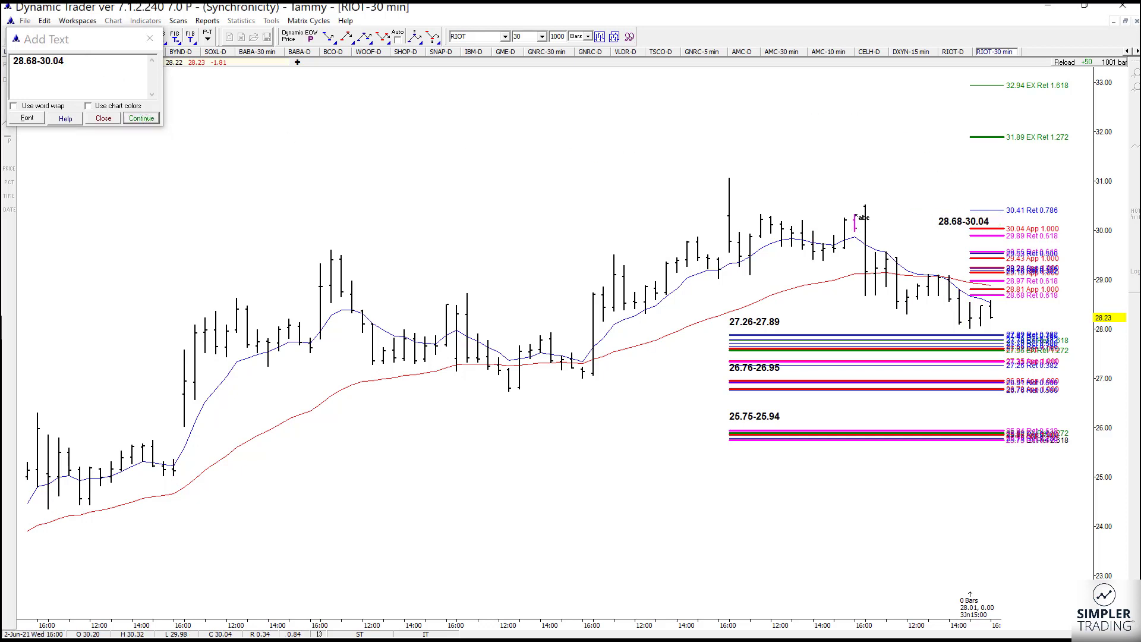
pyautogui.click(92, 120)
# - Compare the upside levels on the RIOT daily chart with the labelled zones on the 30-minute chart
pyautogui.click(951, 53)
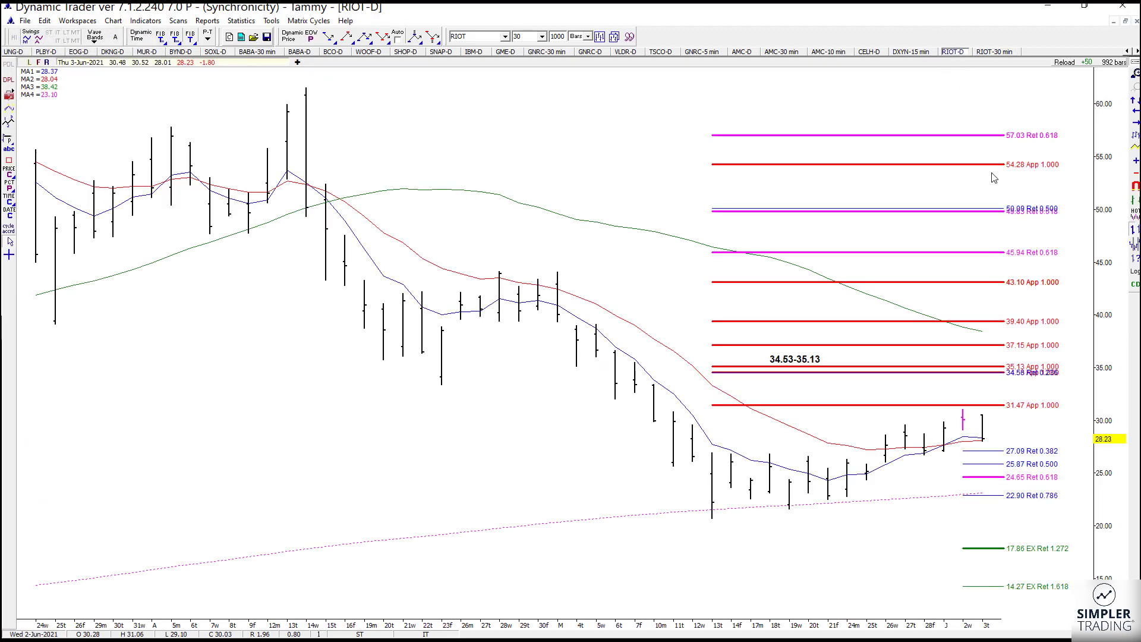
pyautogui.moveTo(929, 378)
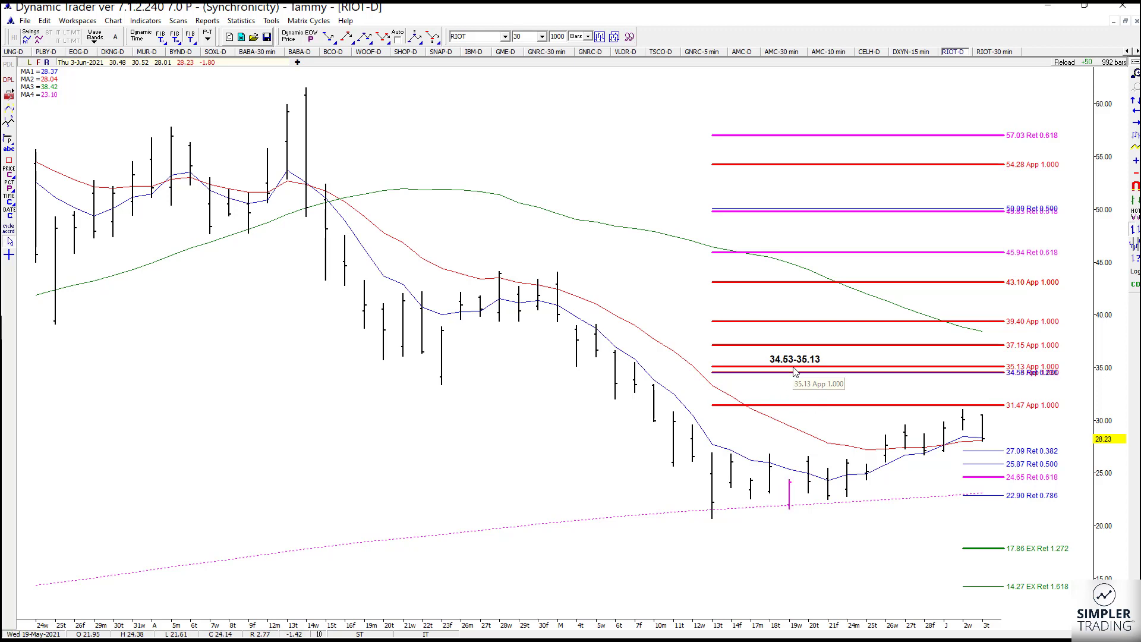
pyautogui.click(994, 52)
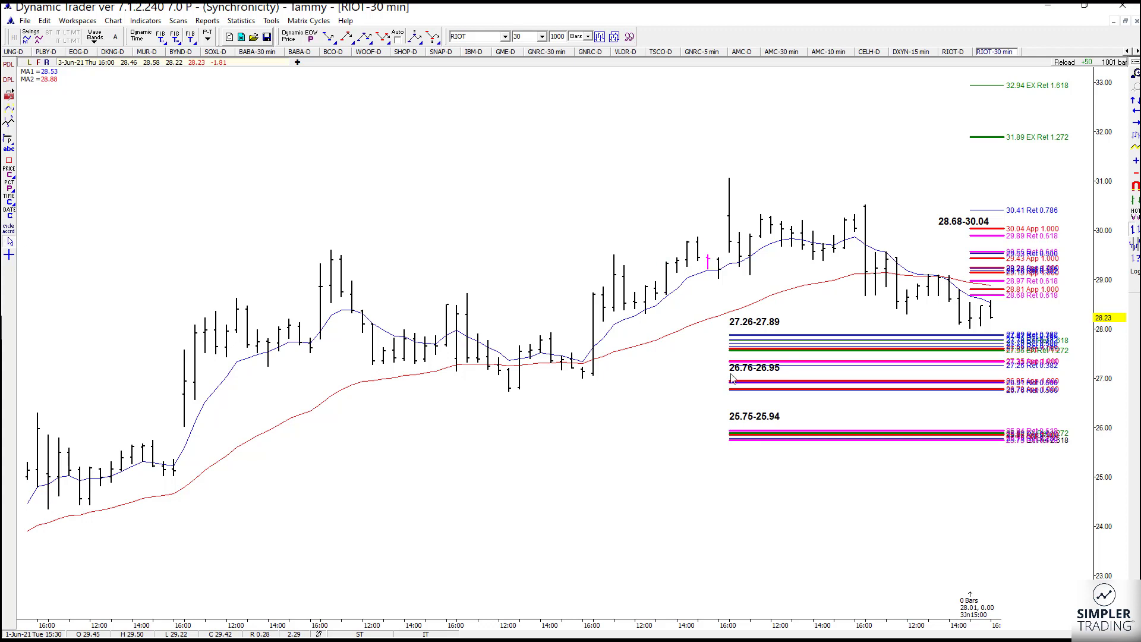
pyautogui.click(954, 53)
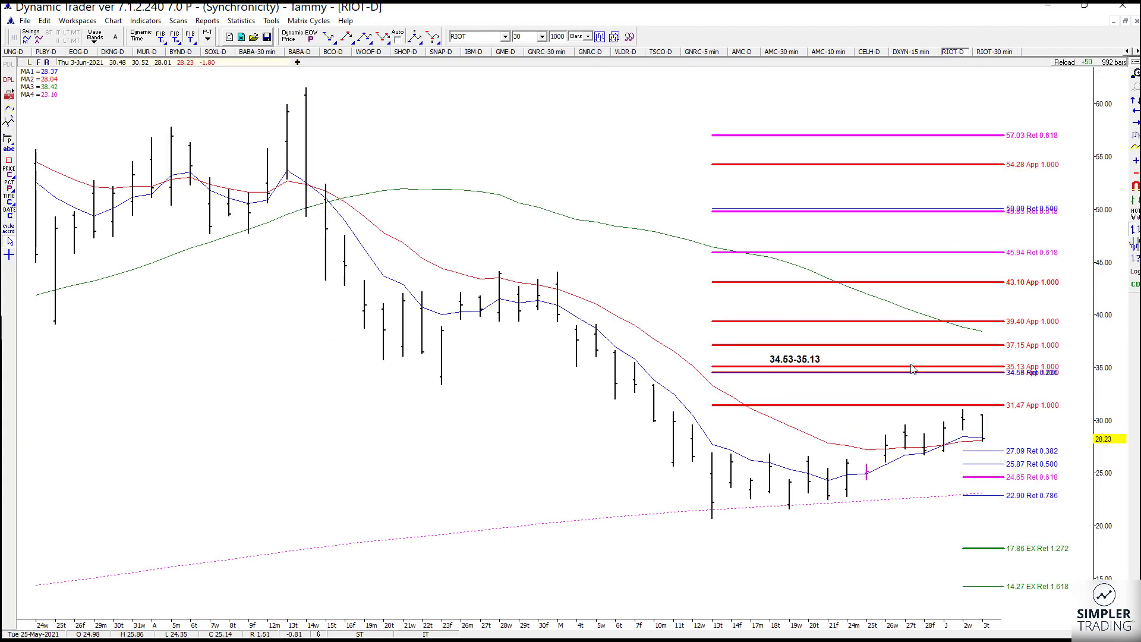